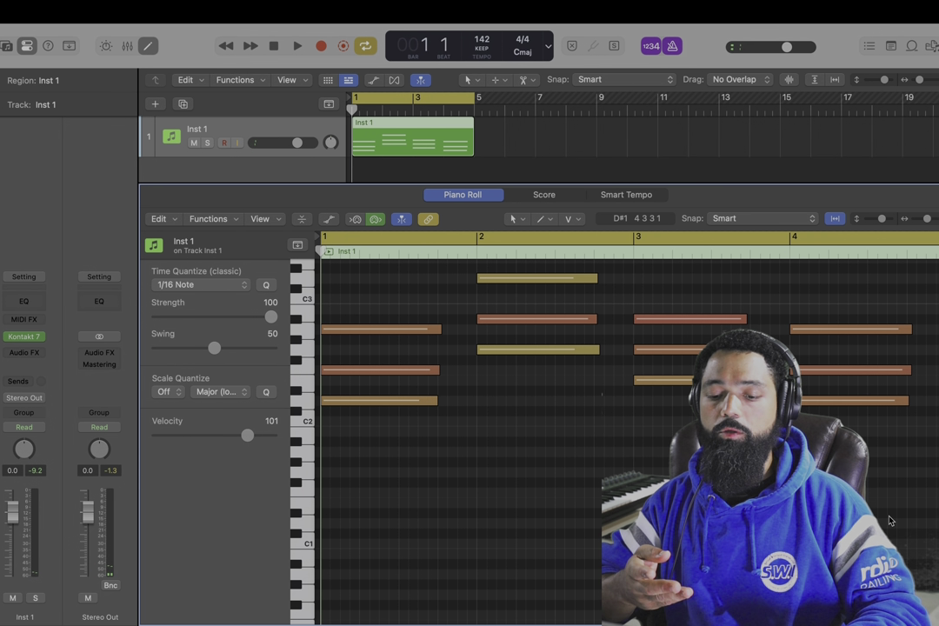
Step: Record a chord part on the Inst 2 Vital track from the start of the loop over the Inst 1 chords
key(space)
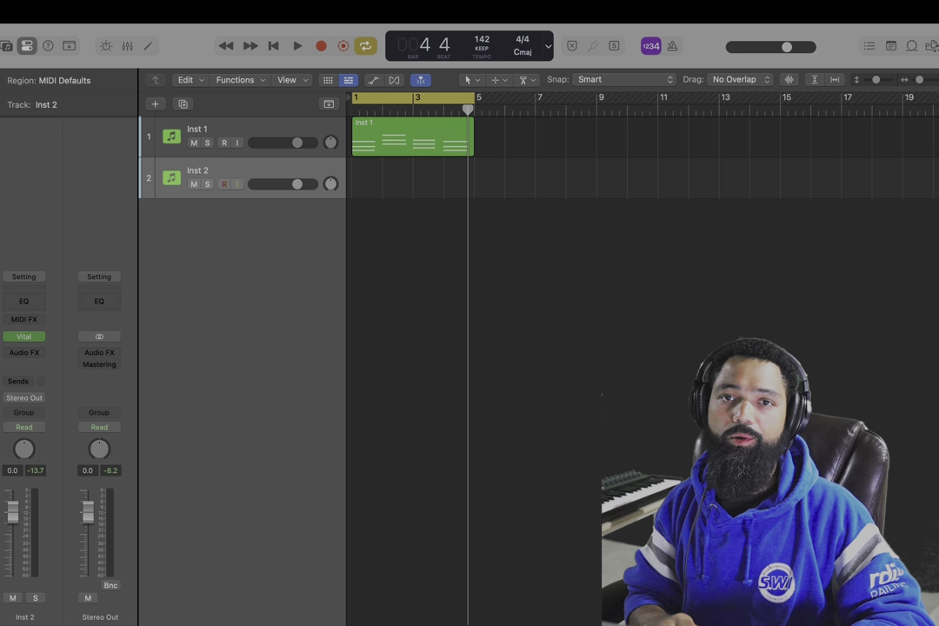
key(Return)
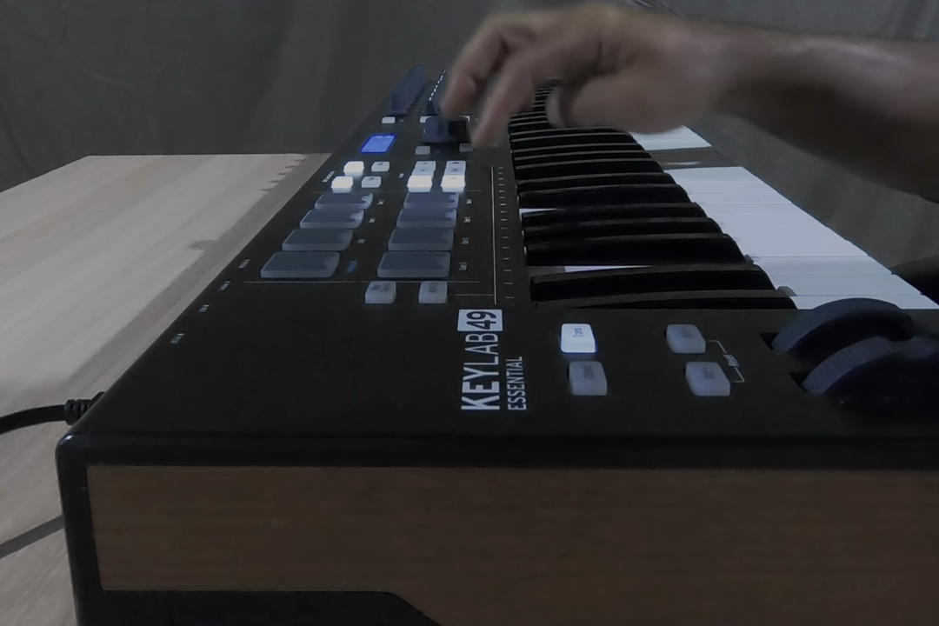
key(r)
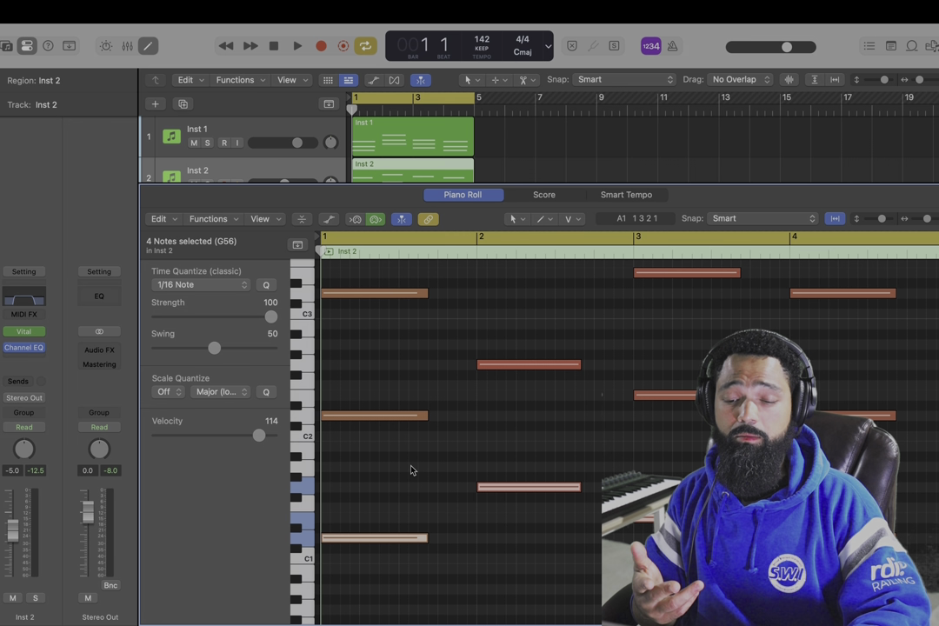
Step: Play back the Inst 1 and Inst 2 parts together and open the channel EQ for Inst 2
key(space)
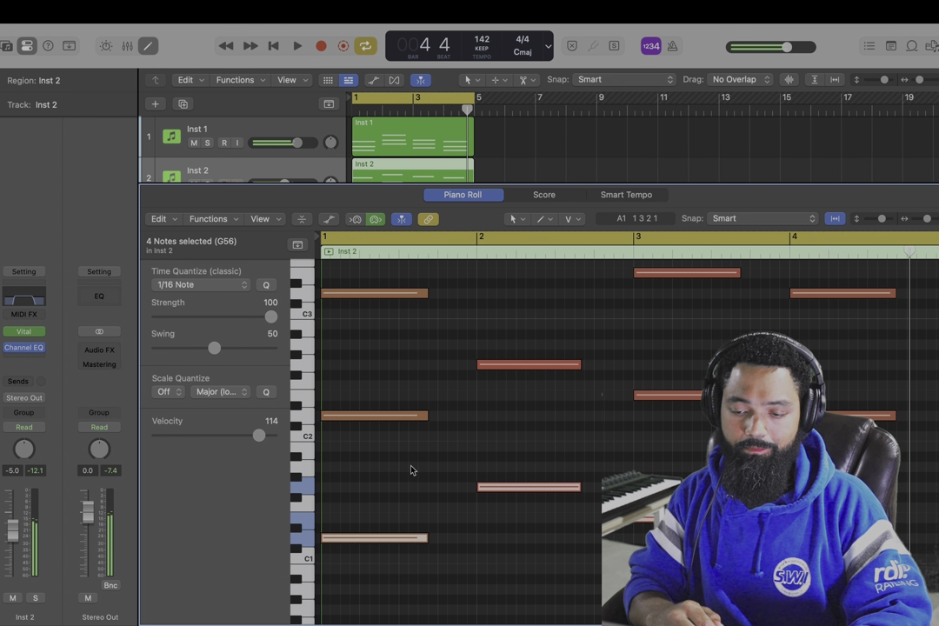
key(space)
click(24, 299)
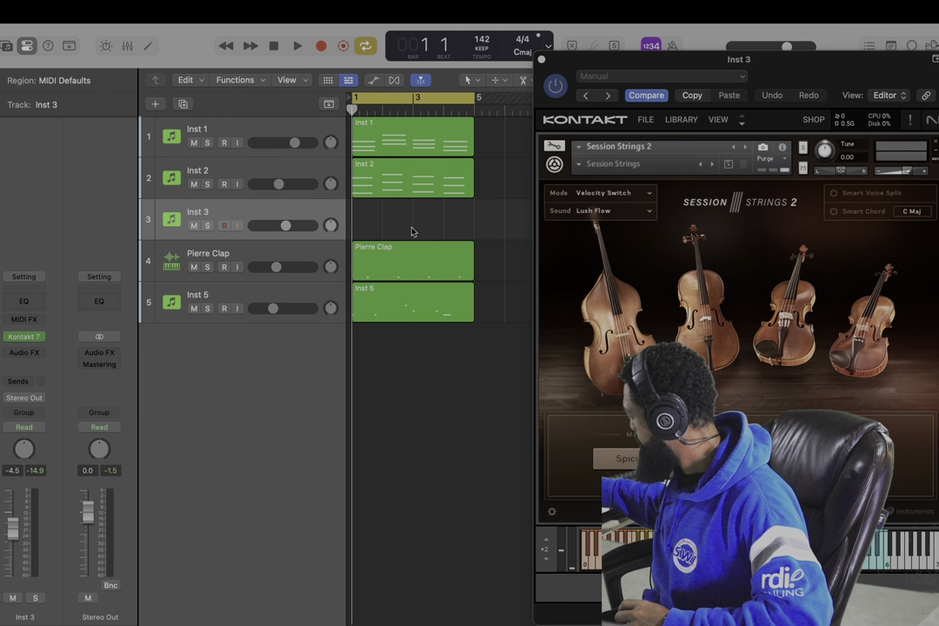
Step: Record a Session Strings 2 part on the Inst 3 track from bar 1
key(r)
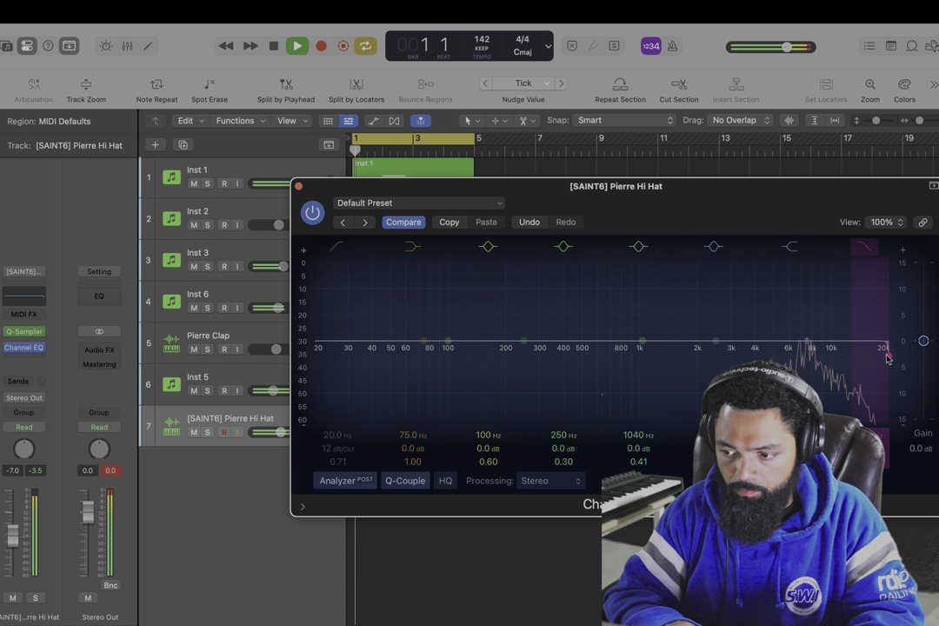
Step: Lower the high-cut filter frequency in the Channel EQ on the Pierre Hi Hat track
drag(887, 359, 824, 365)
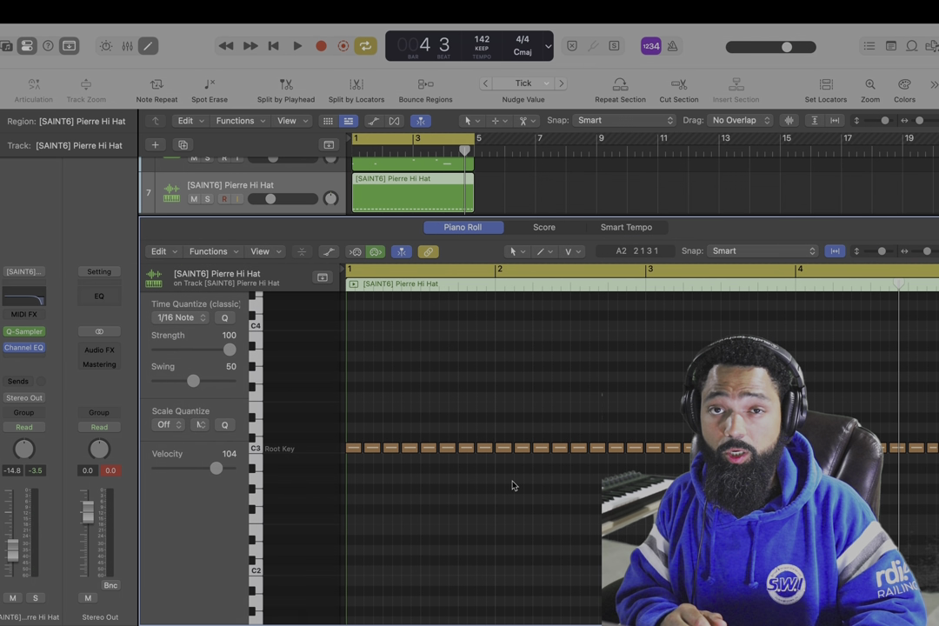
Step: Add short C3 roll notes around beat 3 of bars 1 and 2 in the hi-hat pattern, checking them by playback
click(427, 450)
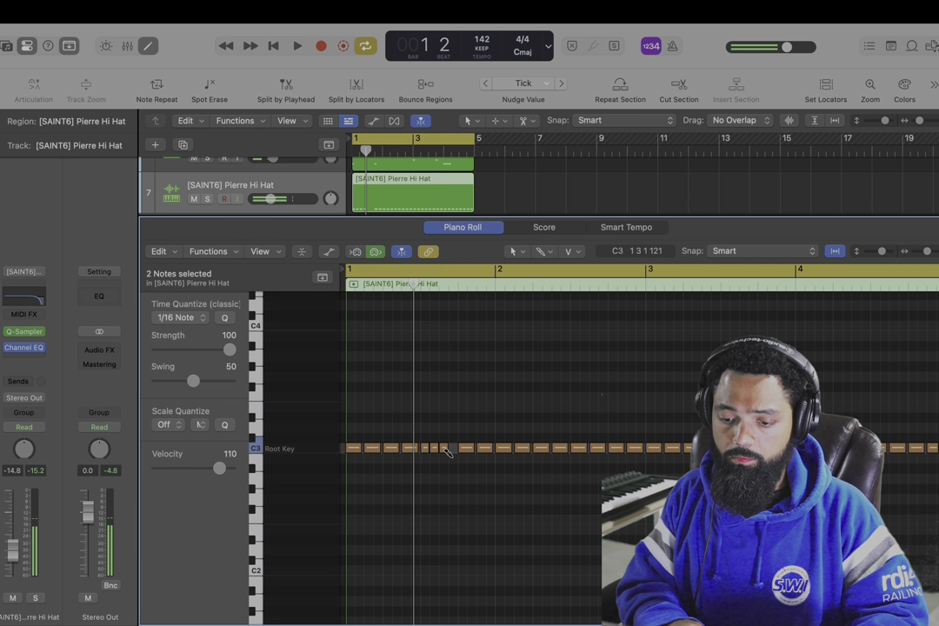
click(449, 461)
key(space)
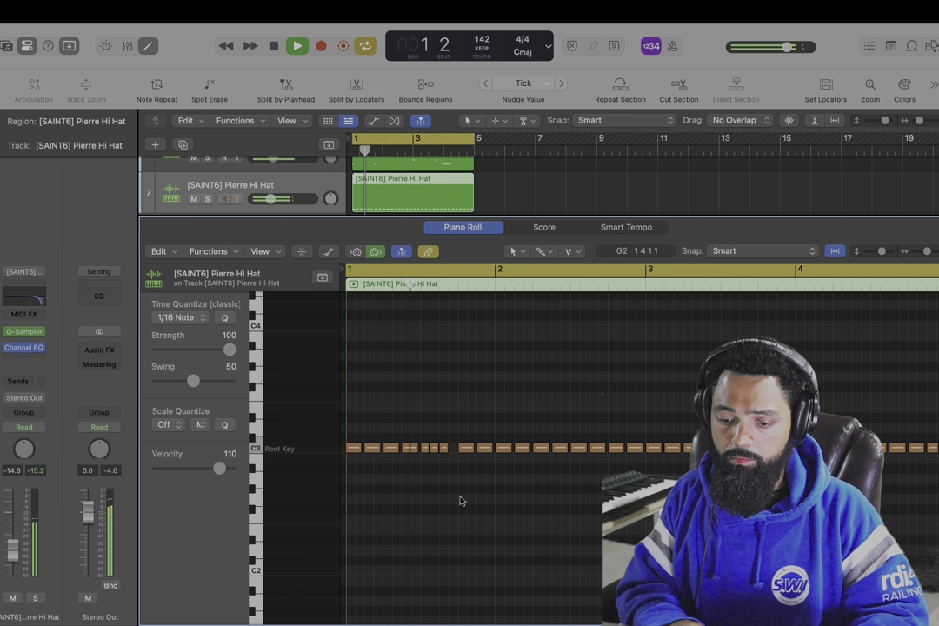
click(576, 450)
key(space)
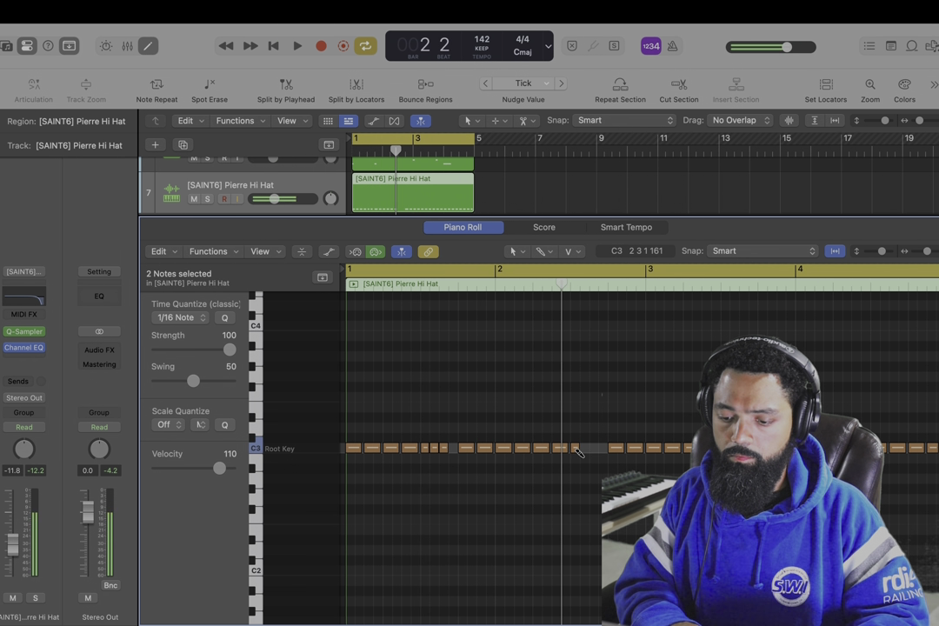
click(600, 484)
key(space)
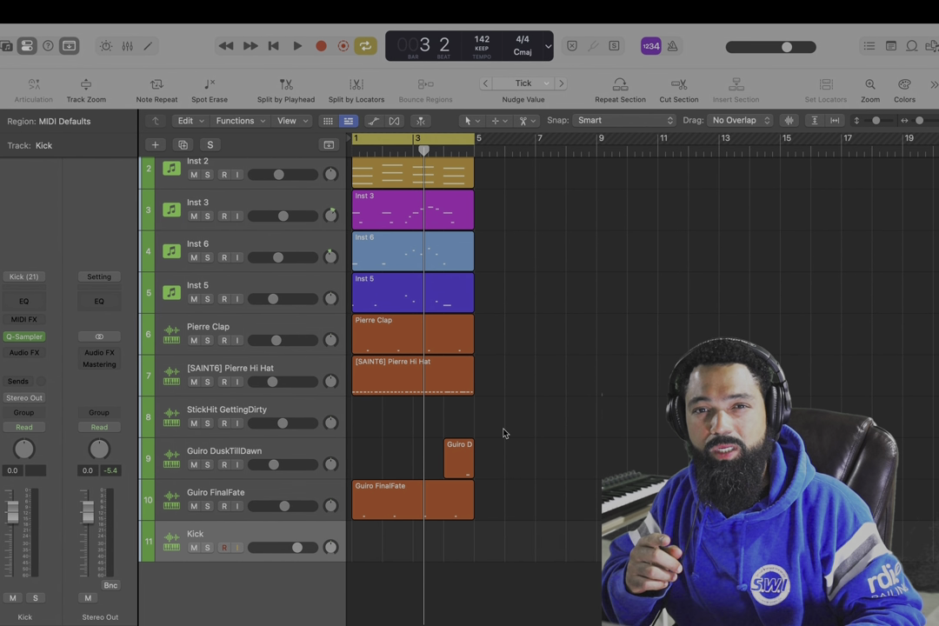
Step: Copy the Inst 5 bass region onto the Kick track and delete the two selected higher notes from the copy
click(401, 298)
drag(401, 298, 396, 526)
double_click(396, 526)
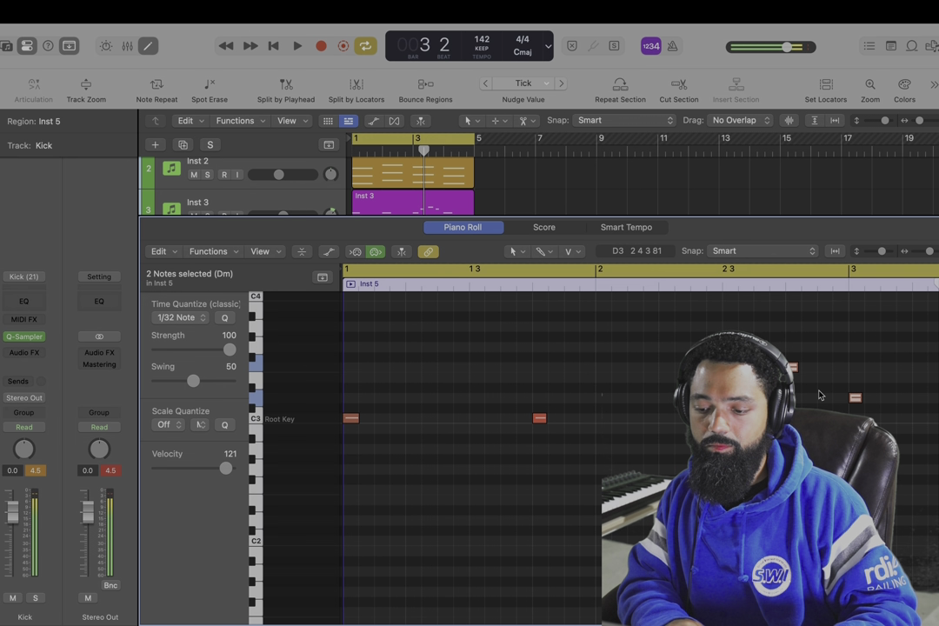
key(Delete)
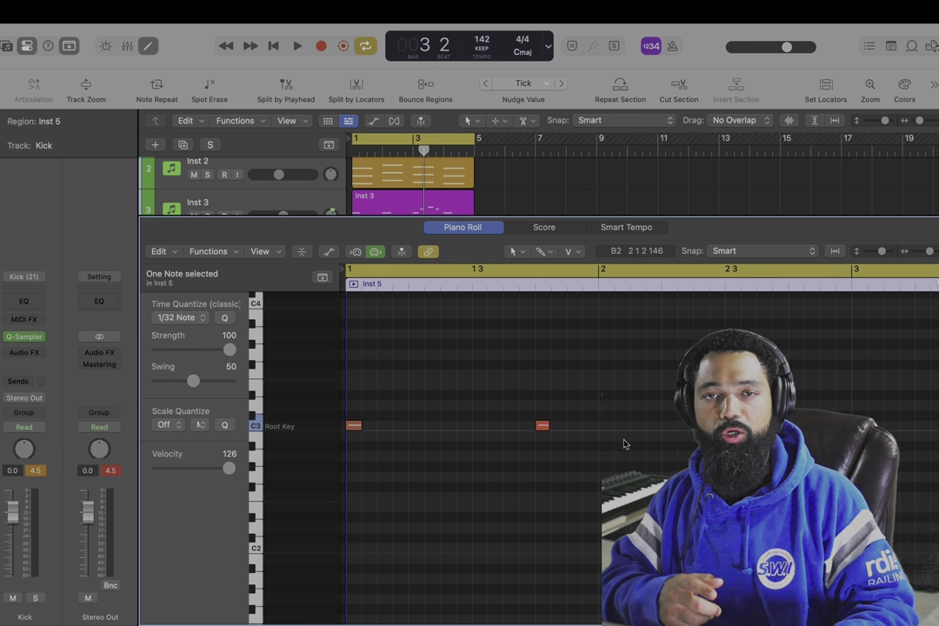
Step: Add kick notes on C3 after beat 2 of bars 1 and 3, and play back the whole loop
click(448, 426)
key(space)
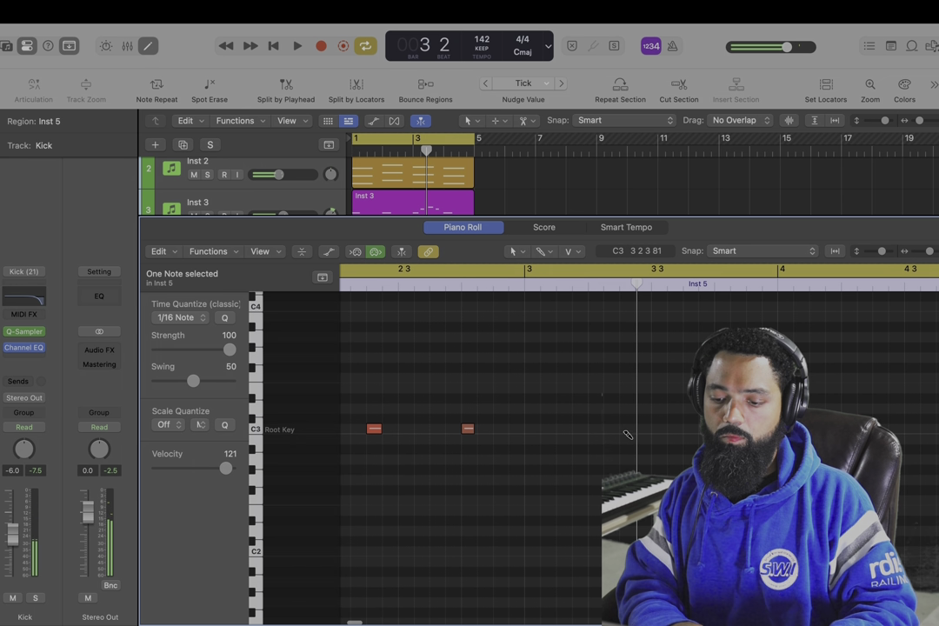
click(626, 430)
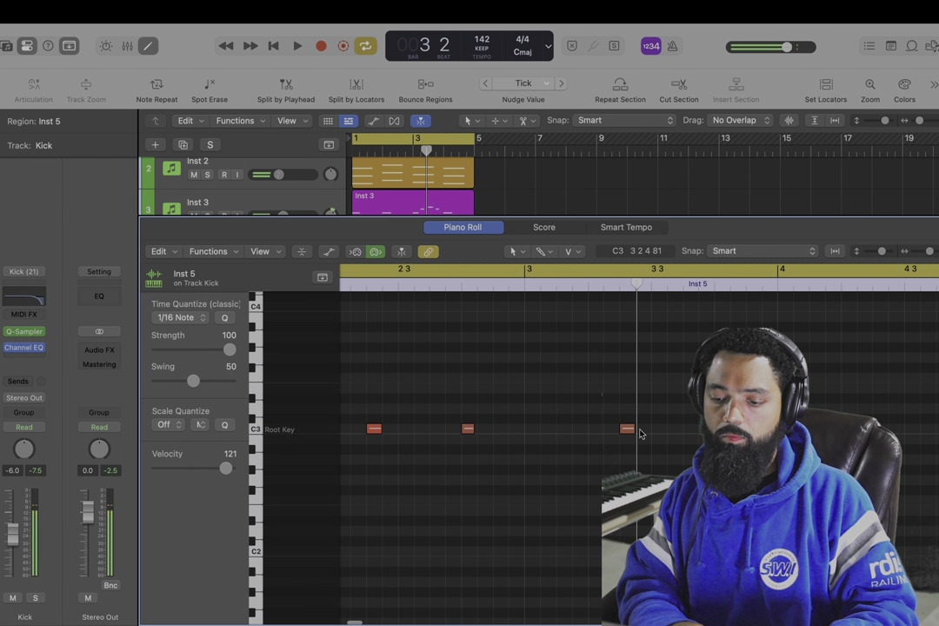
key(space)
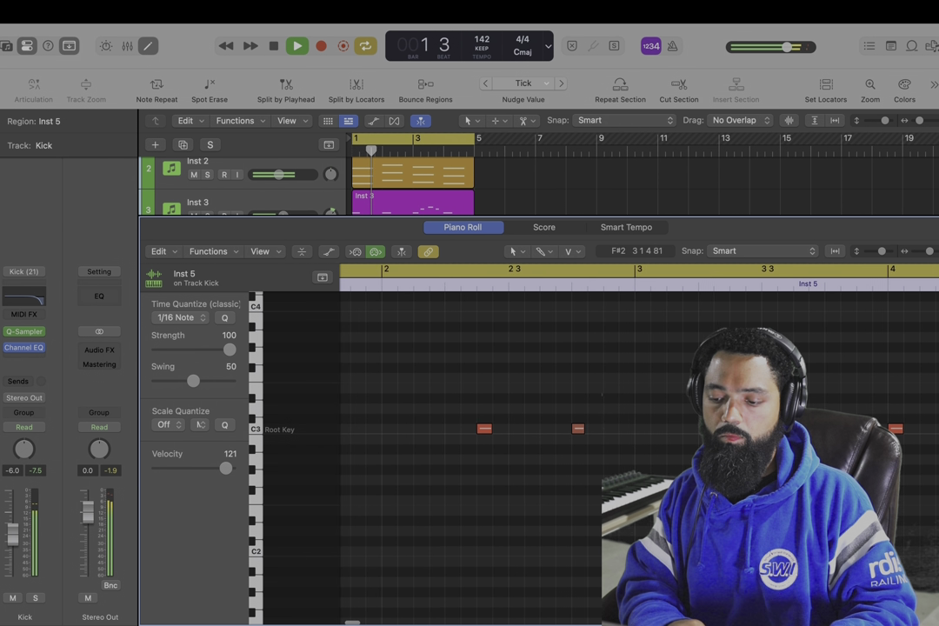
scroll(600, 452, up, 1)
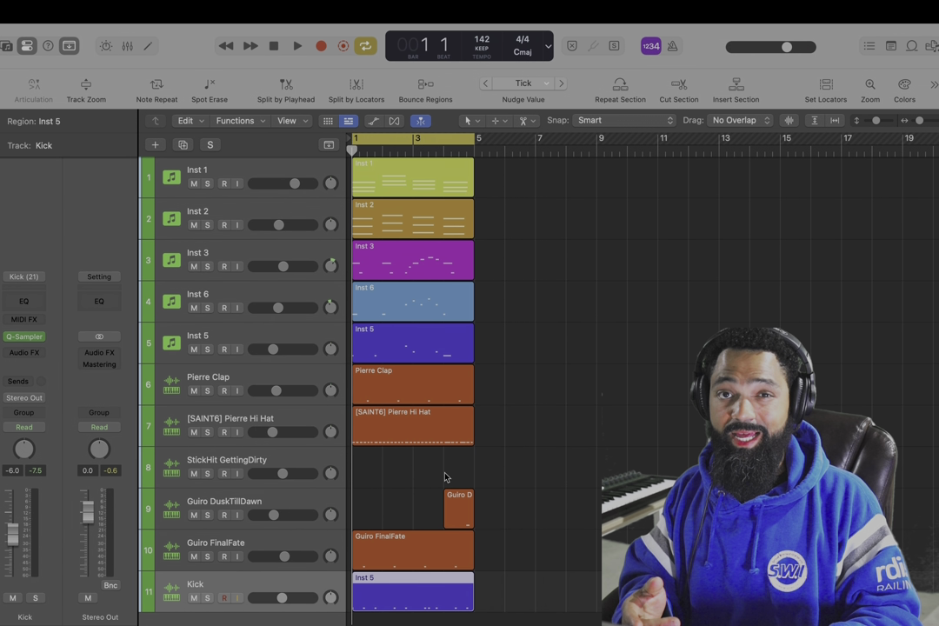
key(space)
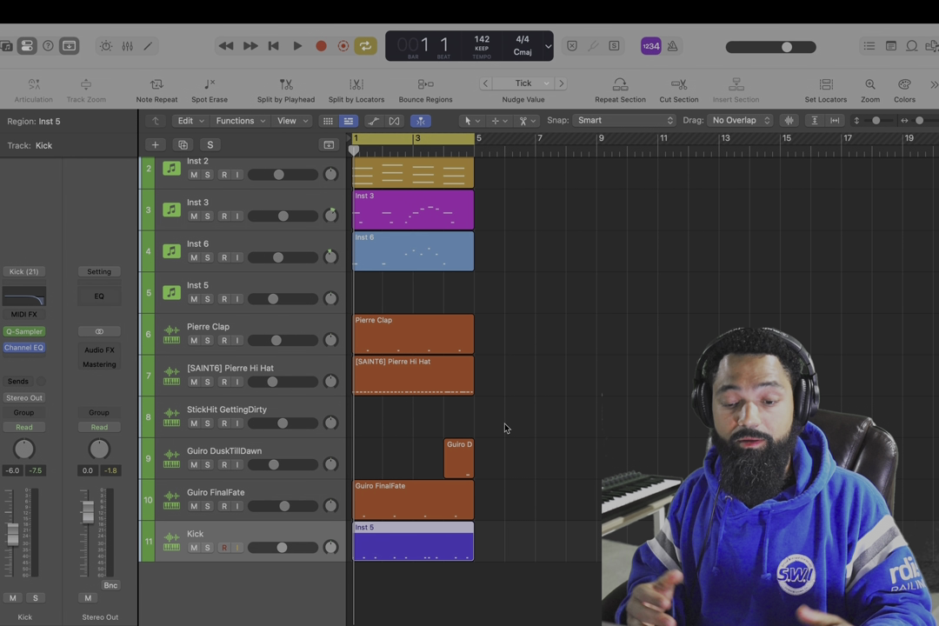
key(space)
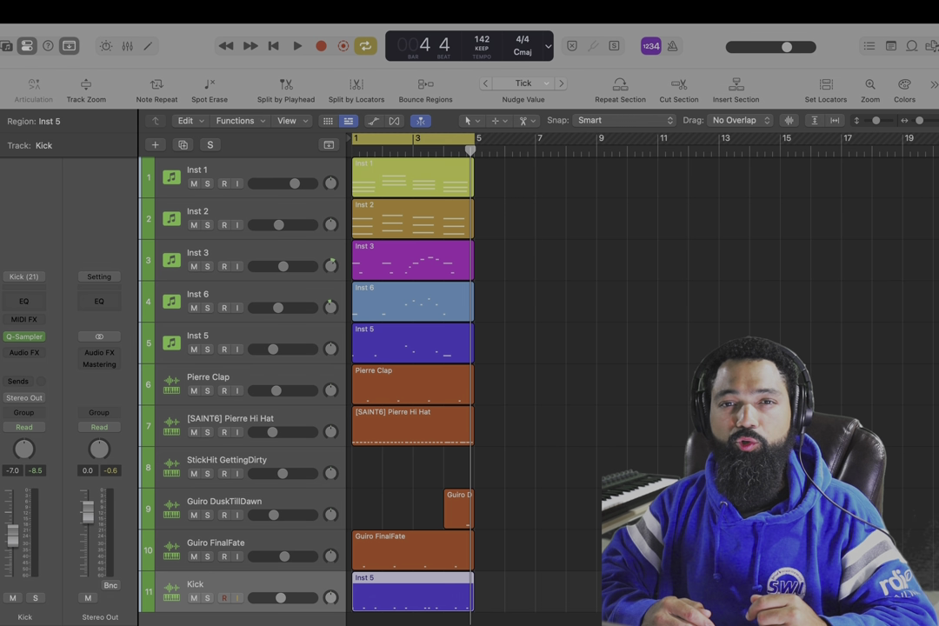
Step: Route a send from the Kick track to Bus 10
click(26, 381)
mouse_move(52, 401)
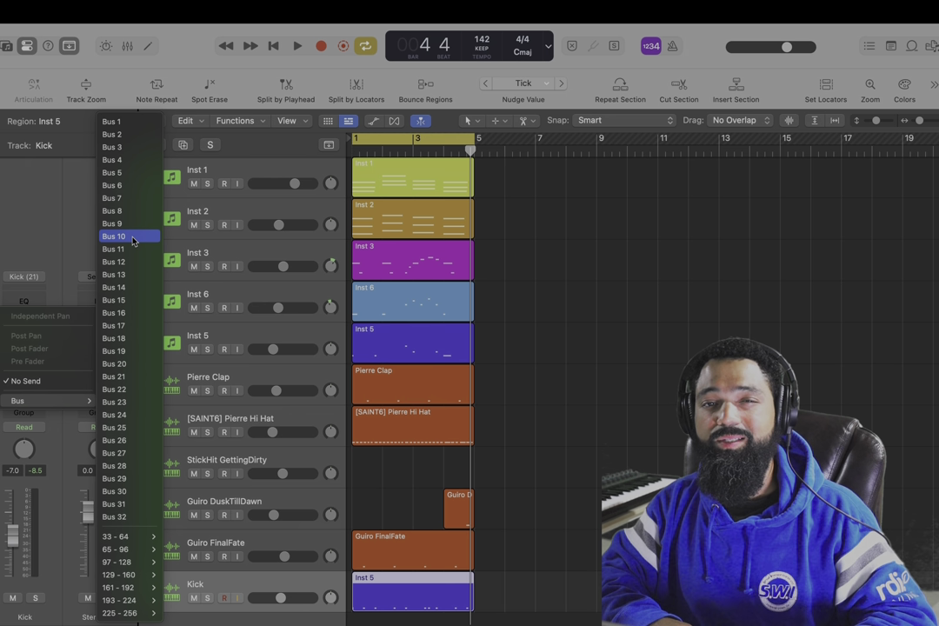
click(133, 237)
Step: Insert a Compressor on the Inst 5 SubLab track and choose the Studio VCA model
click(217, 344)
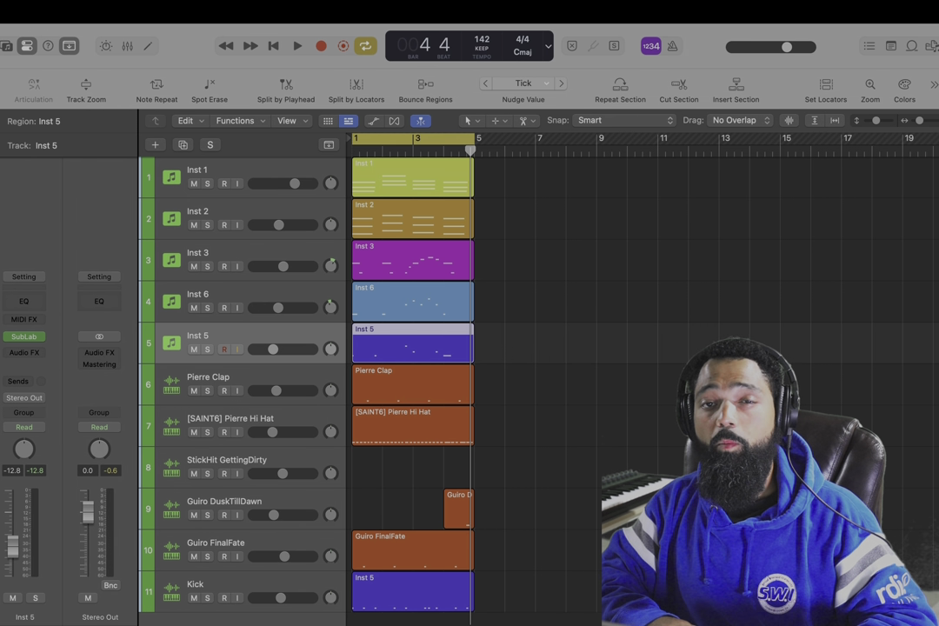
click(25, 353)
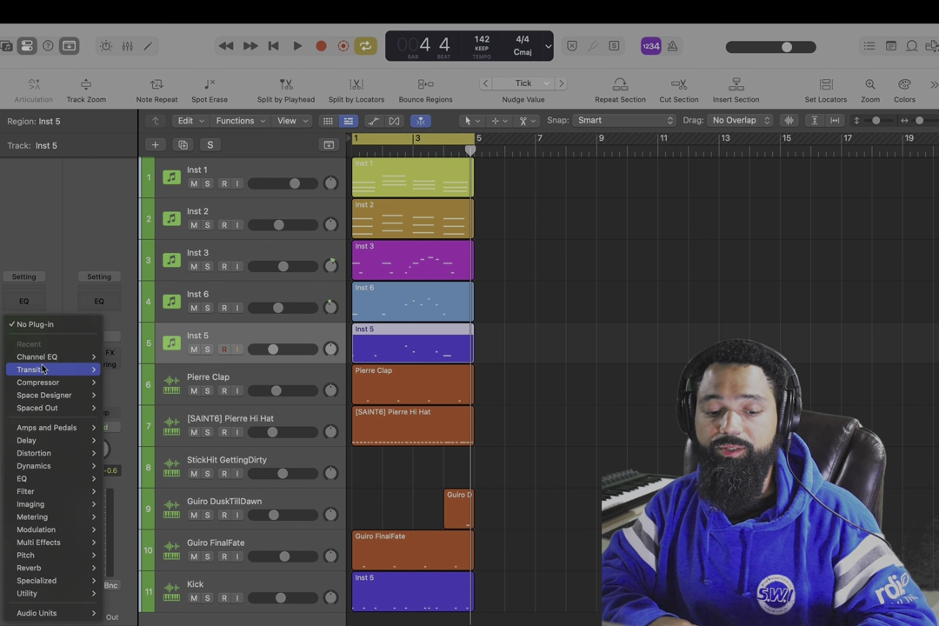
mouse_move(35, 382)
click(118, 381)
click(466, 205)
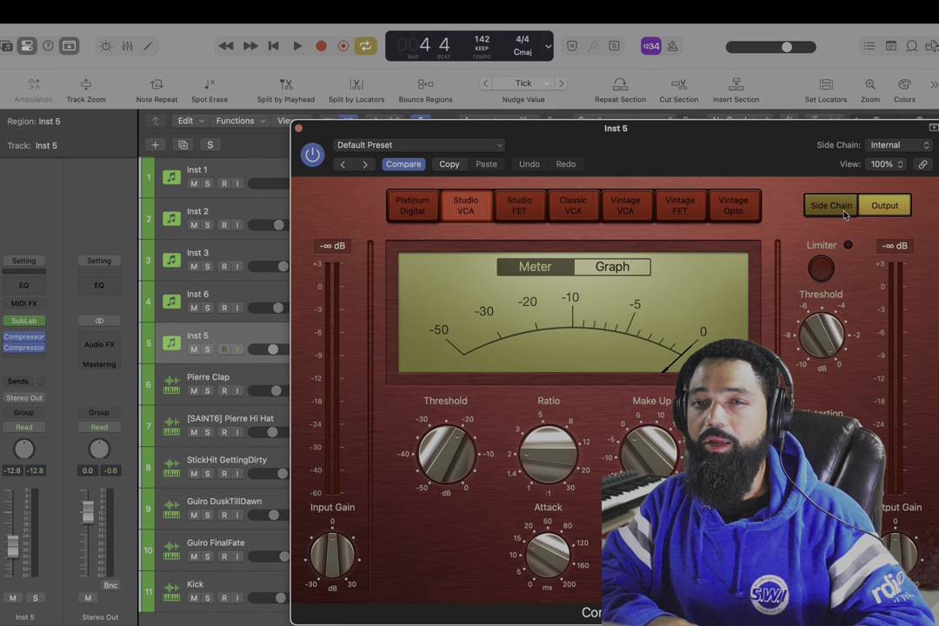
Step: Show the compressor's side chain settings and set its side chain source to Bus 10 from the Kick
click(835, 206)
click(899, 146)
mouse_move(914, 197)
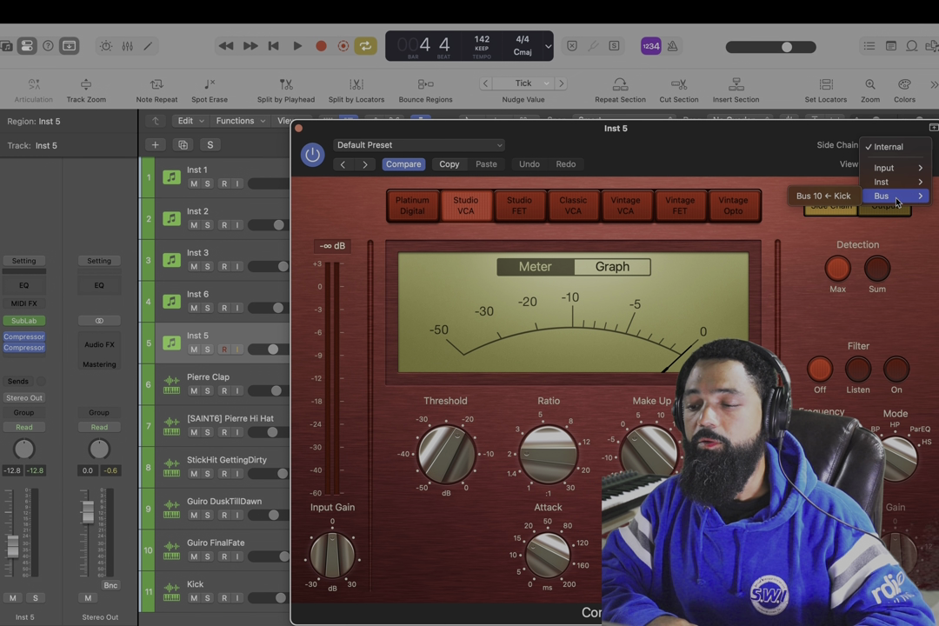
click(842, 197)
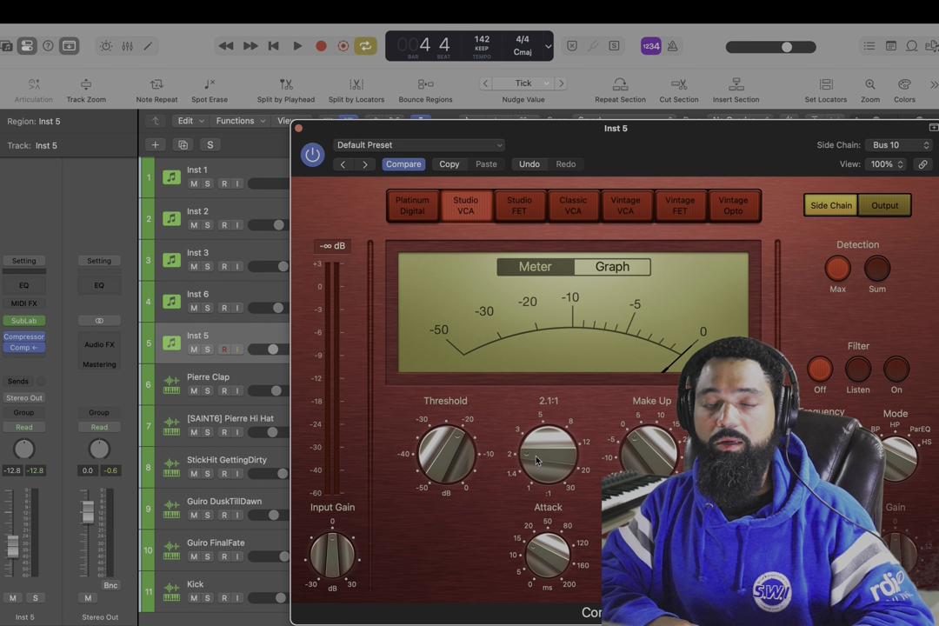
Step: Raise the compressor's ratio and set its threshold to -28.0 dB
drag(537, 461, 535, 441)
drag(451, 459, 453, 470)
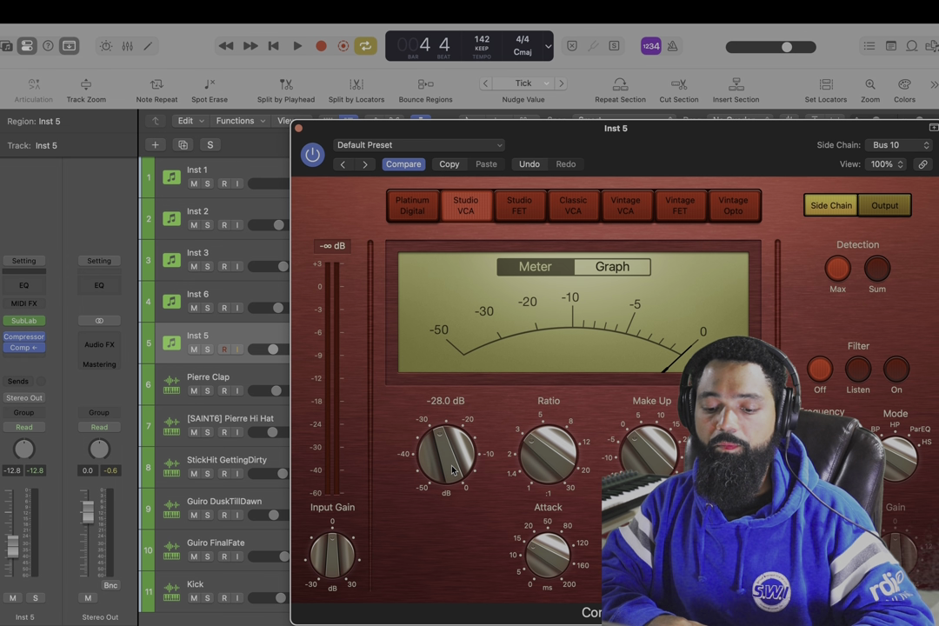
Step: Play the loop with the Kick track selected to check the bass ducking on the compressor meter, and close the compressor
key(space)
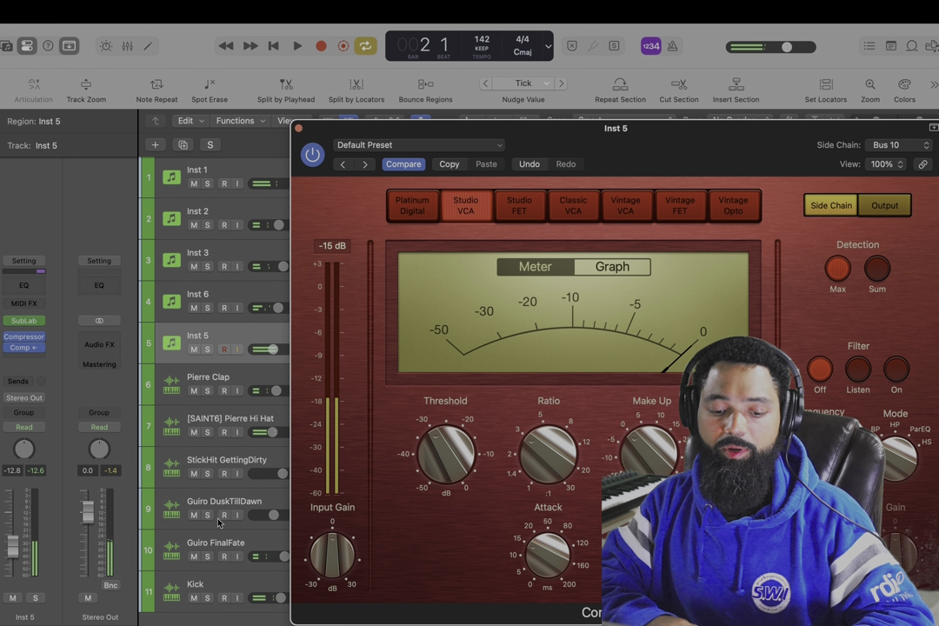
click(226, 579)
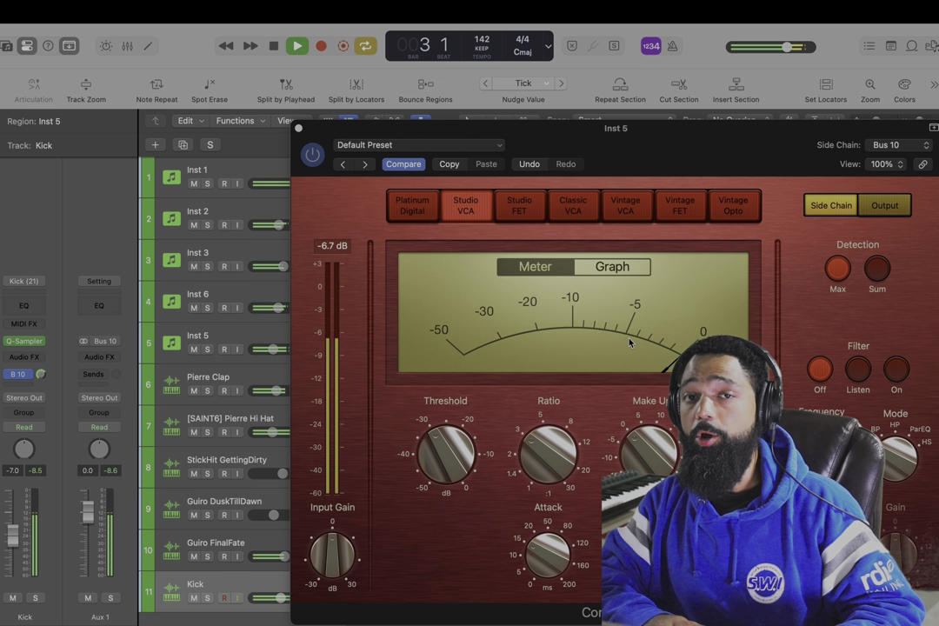
key(space)
key(space)
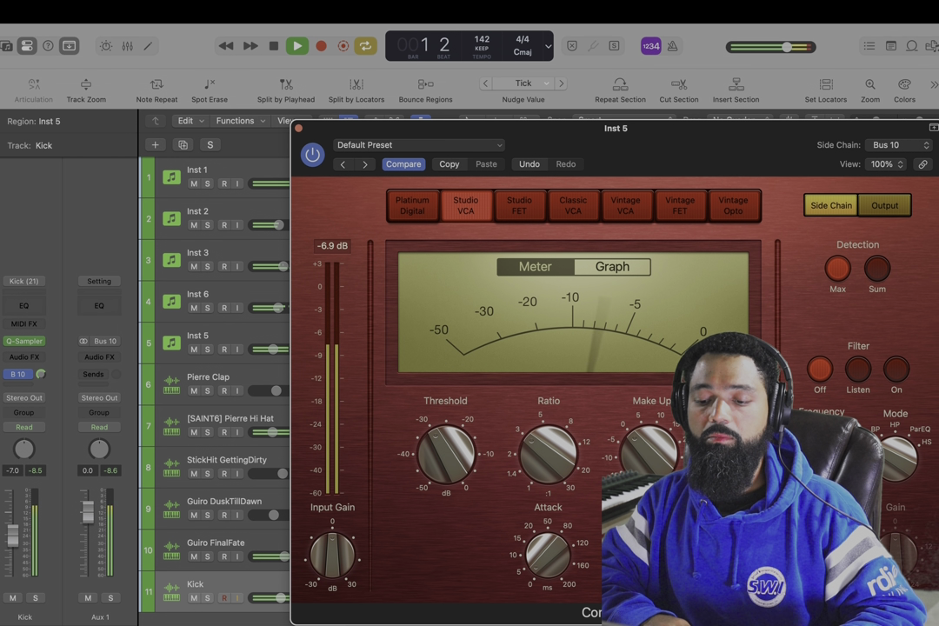
click(298, 129)
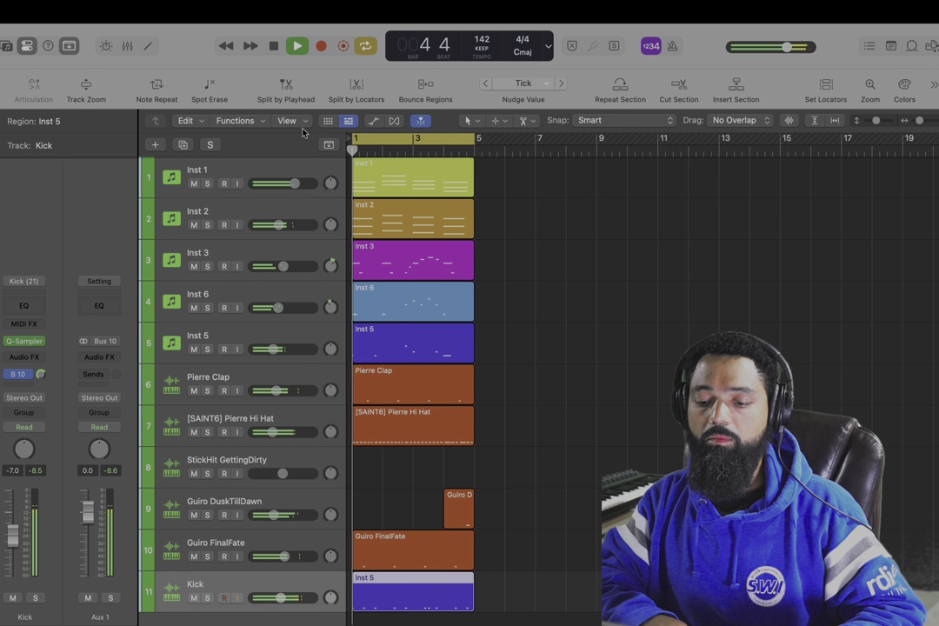
key(space)
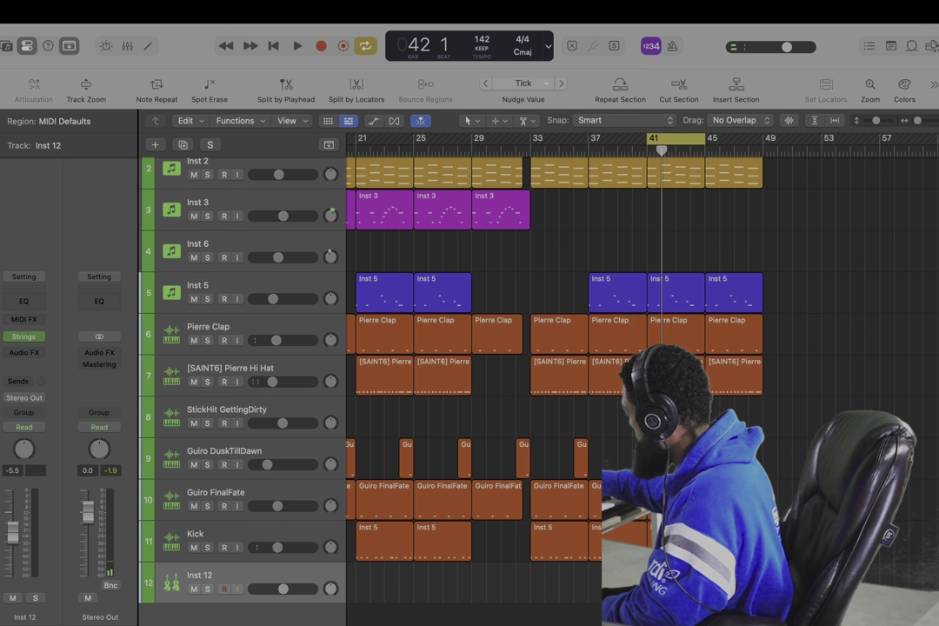
Step: Record a strings chord part on the Inst 12 track over the looped section at bars 41 to 45
key(space)
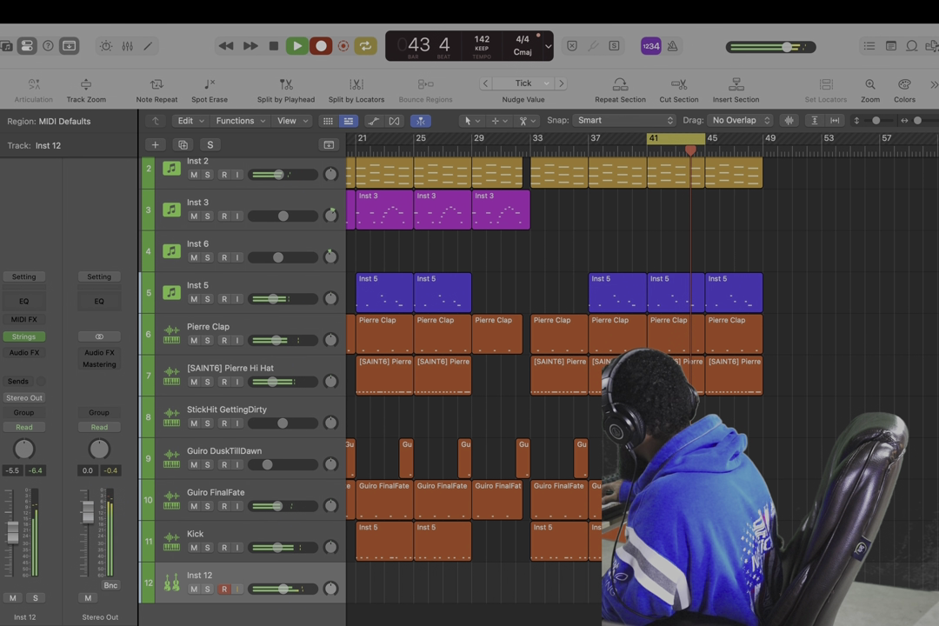
key(space)
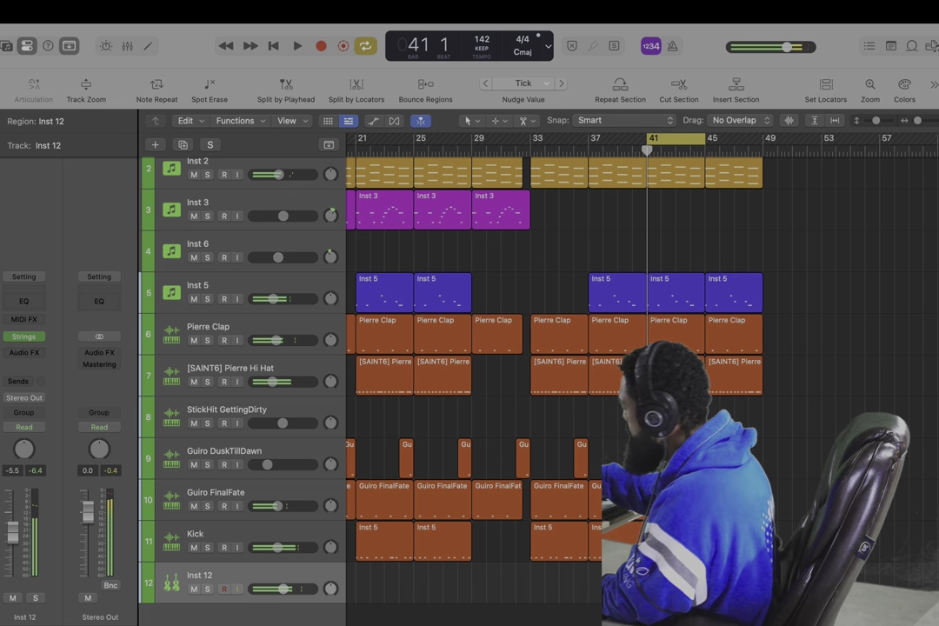
Step: Add melody notes F4 and D4 above the chords in bar 41 of the Inst 12 region and play them back
key(p)
drag(458, 411, 488, 400)
key(space)
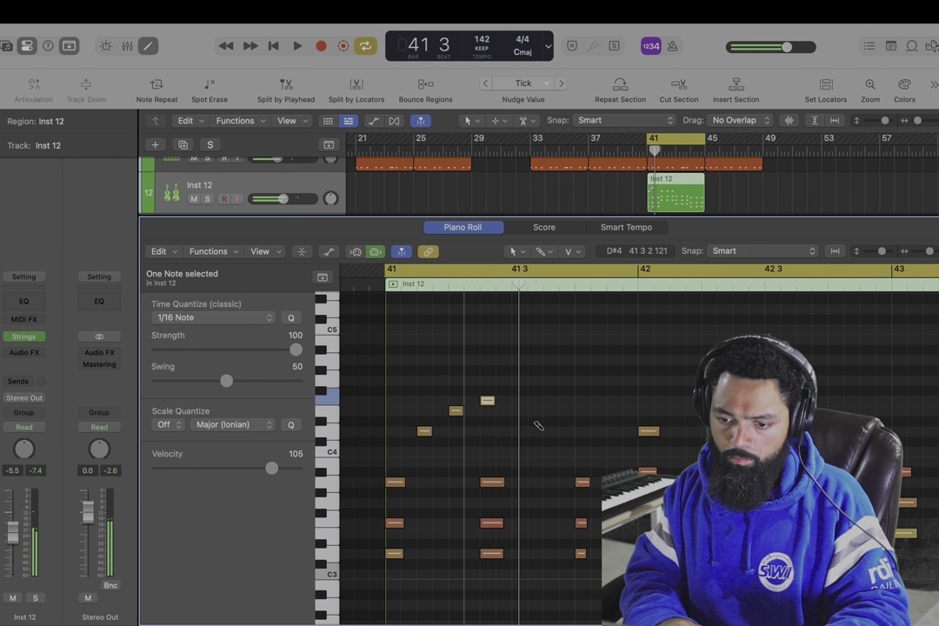
click(535, 431)
key(space)
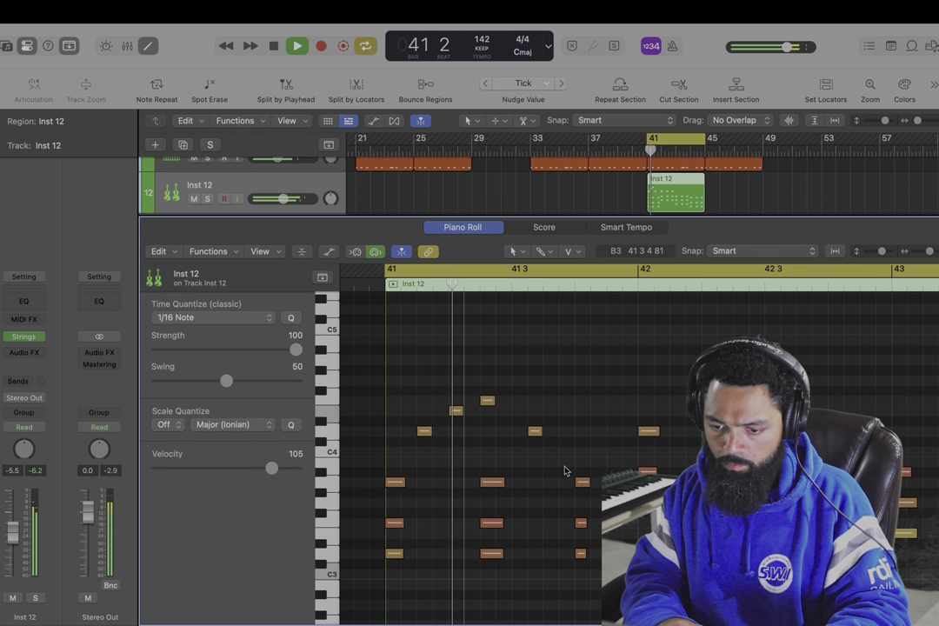
Step: Copy the bar 41 melody notes of the Inst 12 region two octaves lower and play back the result
scroll(564, 471, right, 1)
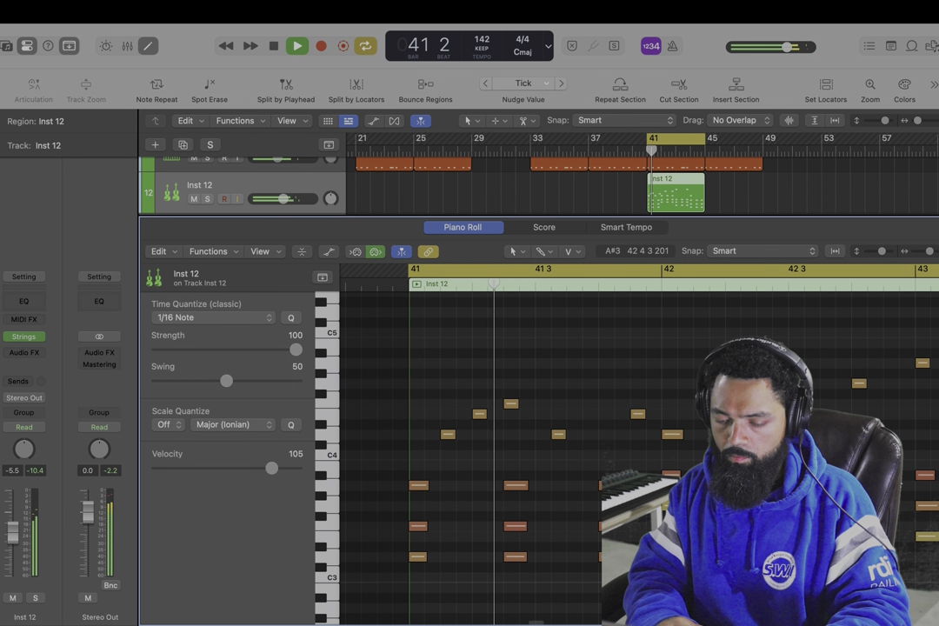
scroll(469, 435, right, 5)
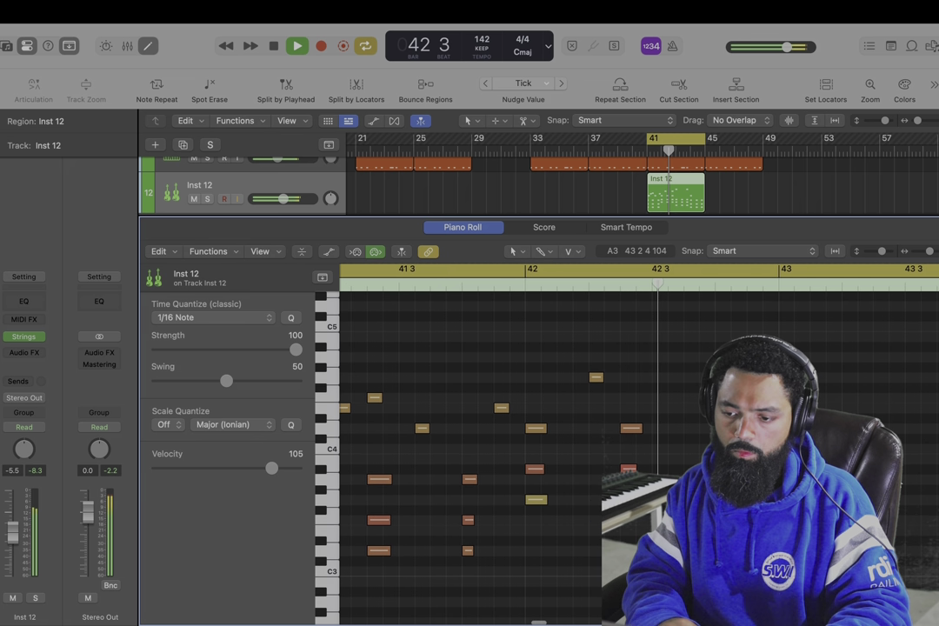
scroll(609, 435, right, 5)
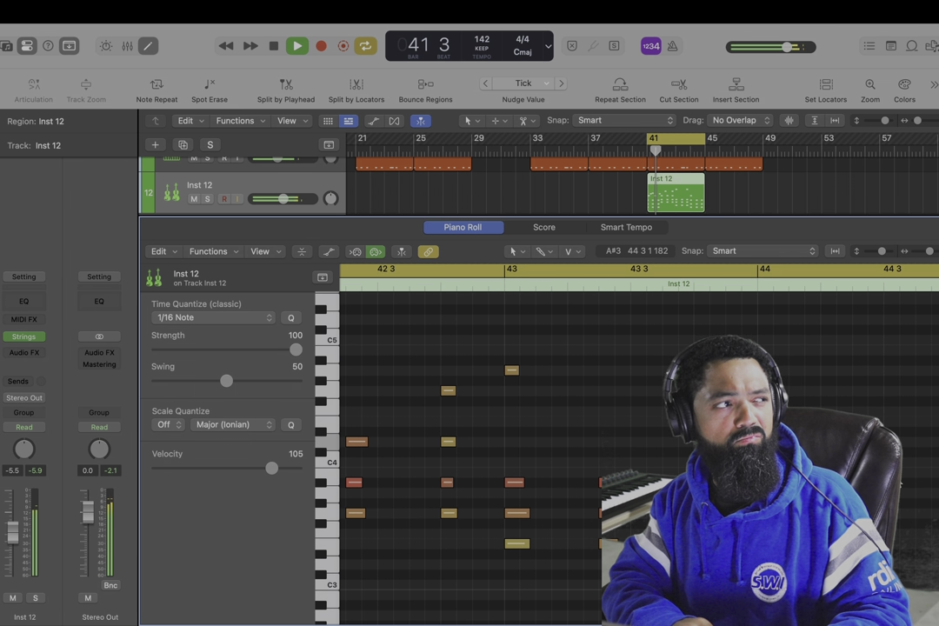
key(space)
drag(534, 363, 713, 399)
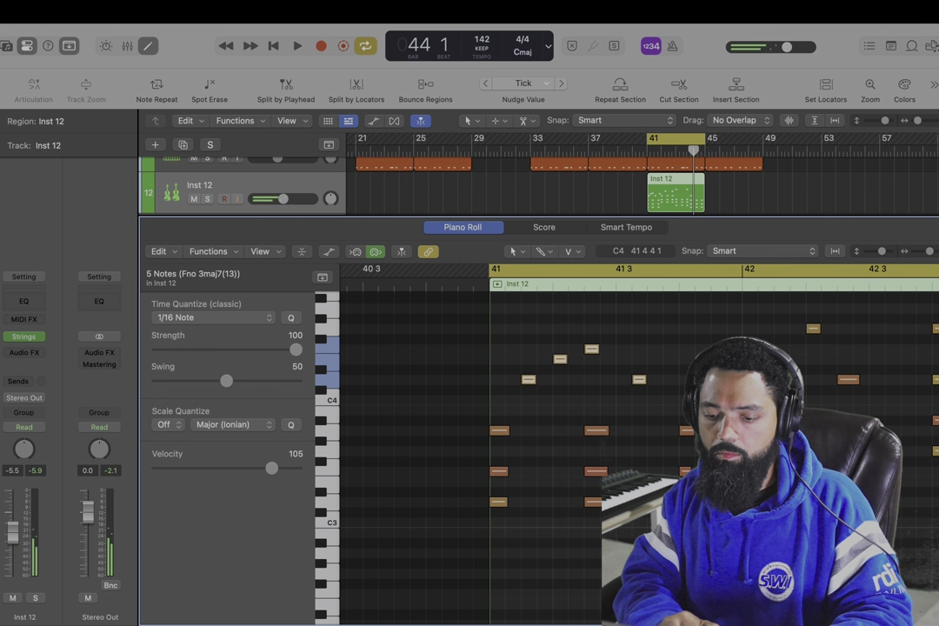
scroll(530, 366, down, 2)
drag(529, 312, 529, 562)
key(space)
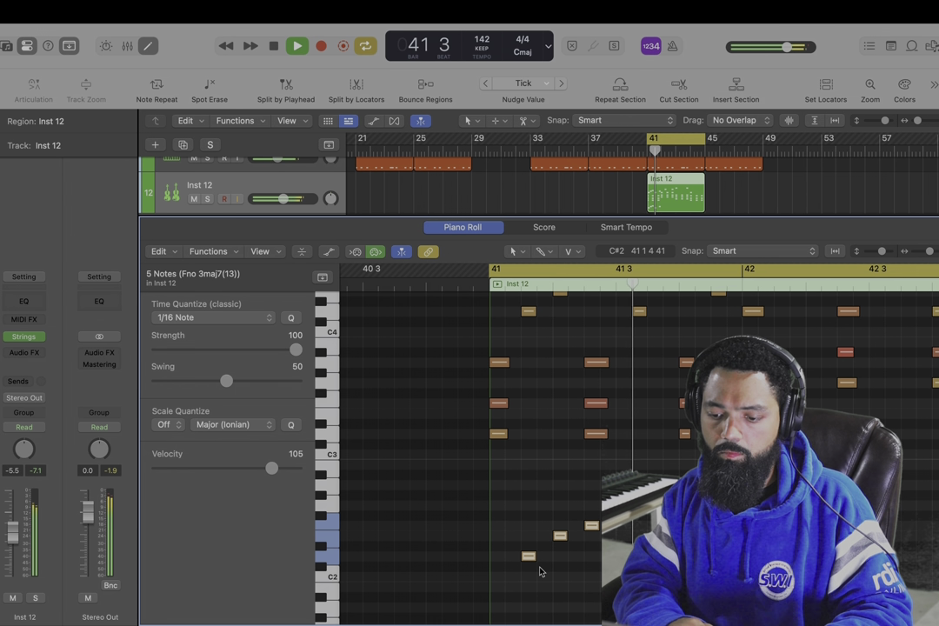